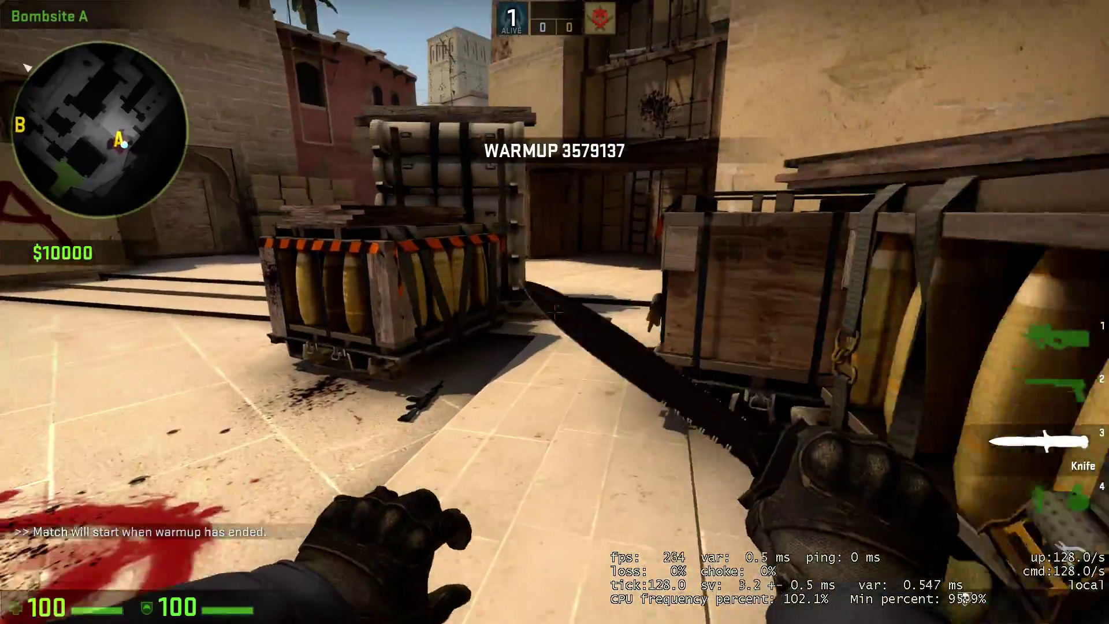
Jump from the crates at Bombsite A up onto the wooden scaffolding platform.
key(space)
key(w)
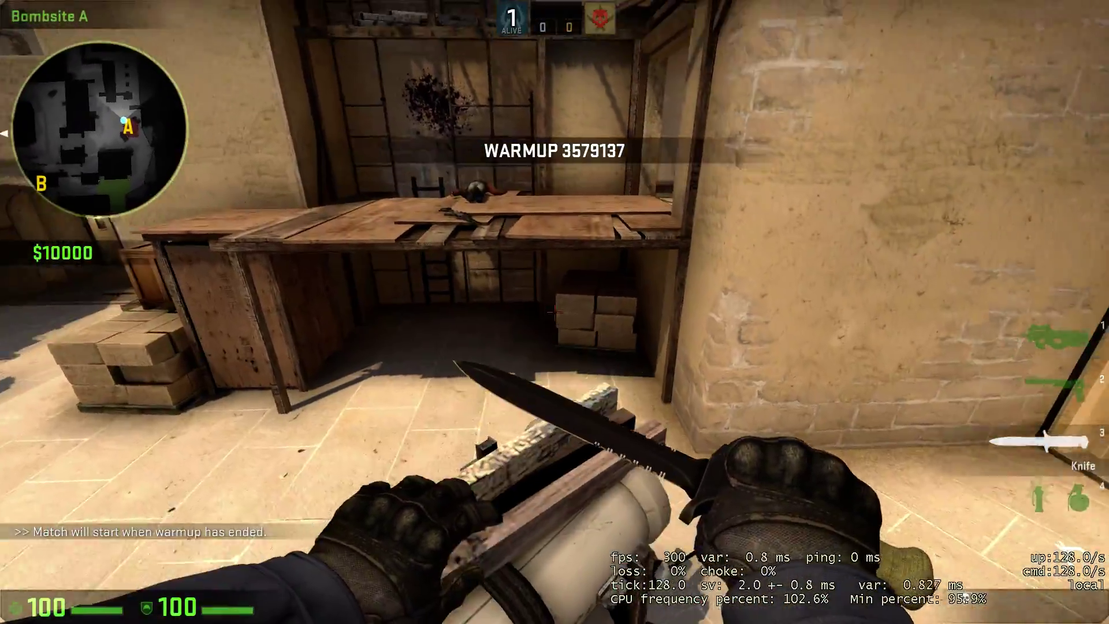
key(space)
key(w)
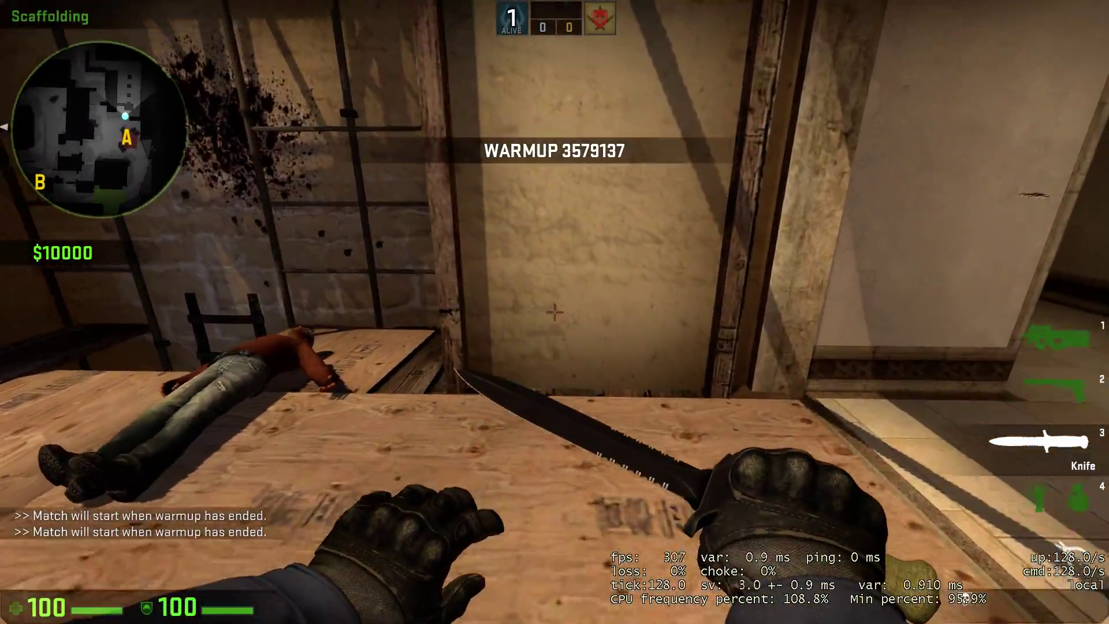
Walk from the scaffolding through the Palace interior, past the striped sofa, to the barred gate at the far end.
key(w)
key(d)
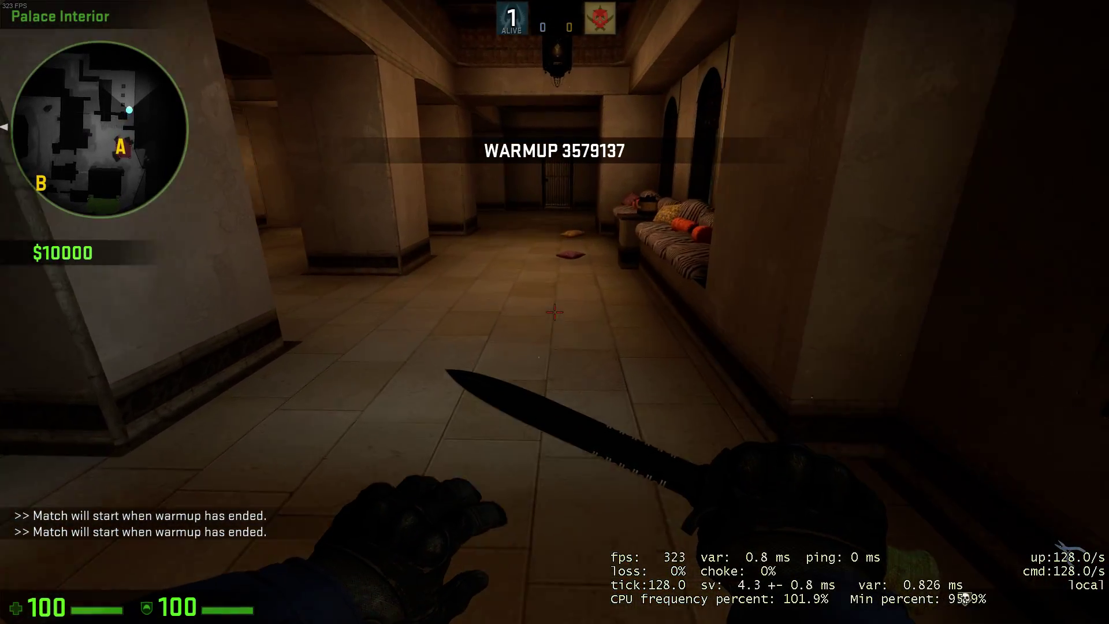
key(w)
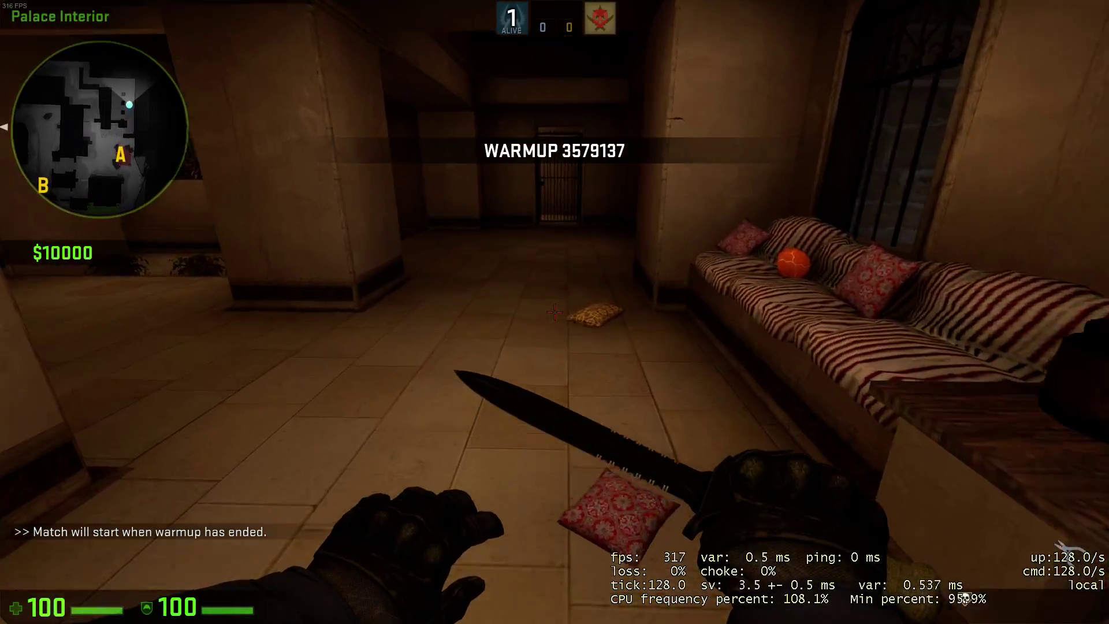
key(w)
key(a)
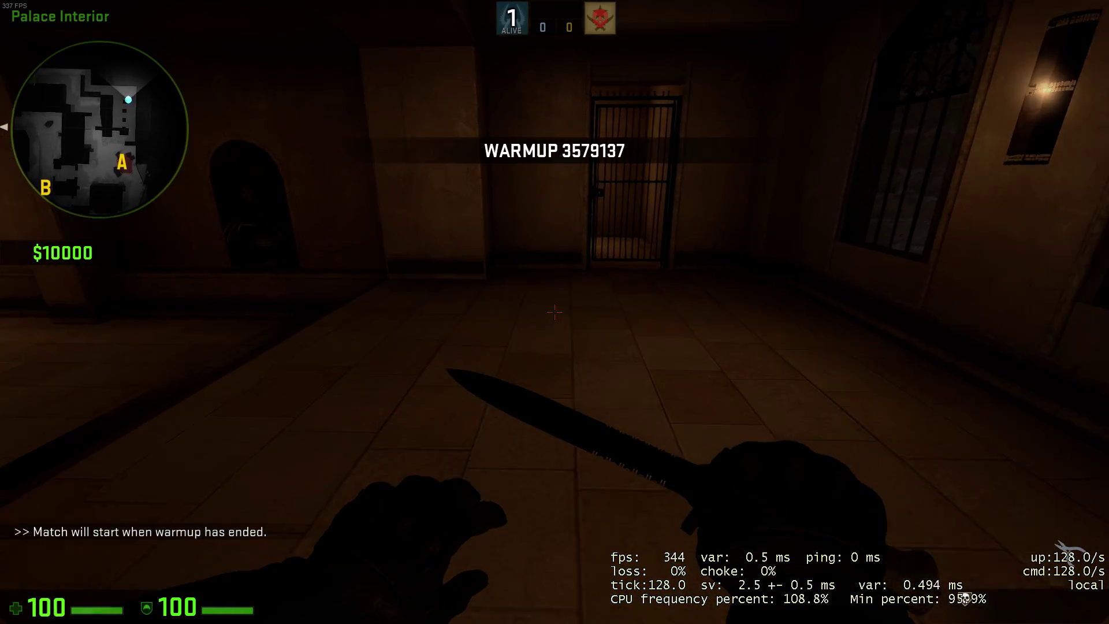
key(w)
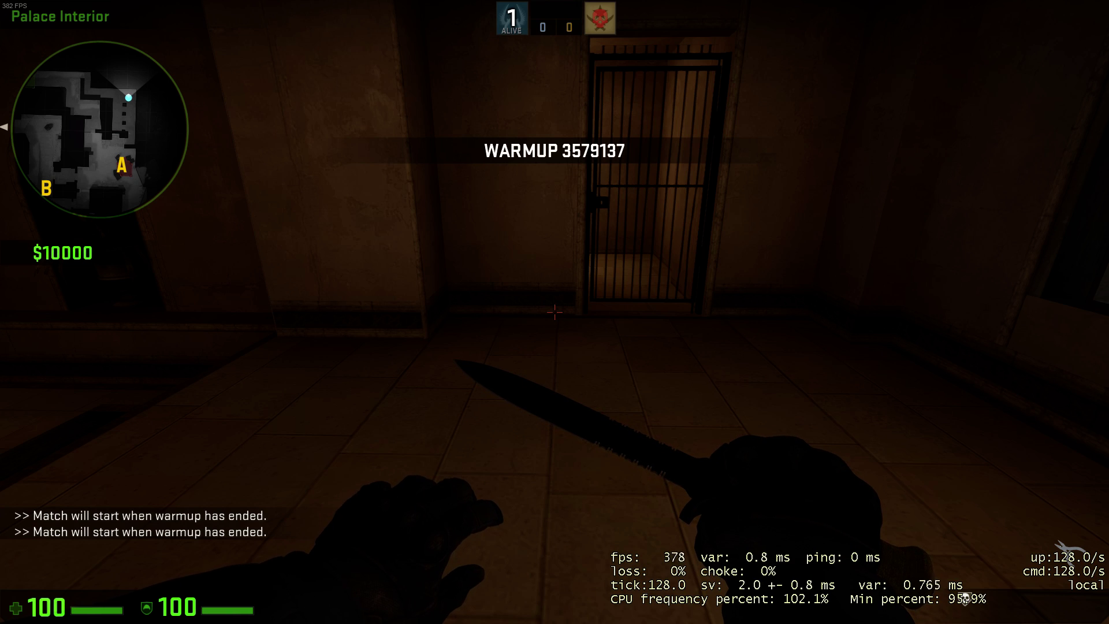
Enable CPU frequency monitoring with the console command cpu_frequency_monitoring 1.
key(grave)
text(cpu_frequency_monitoring 1)
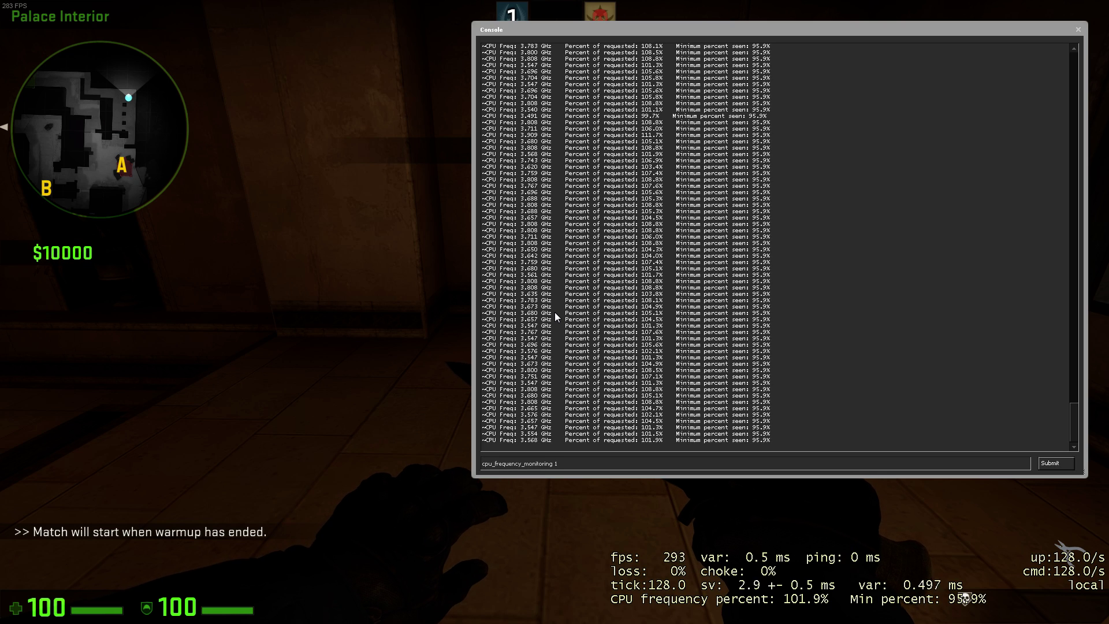
key(Return)
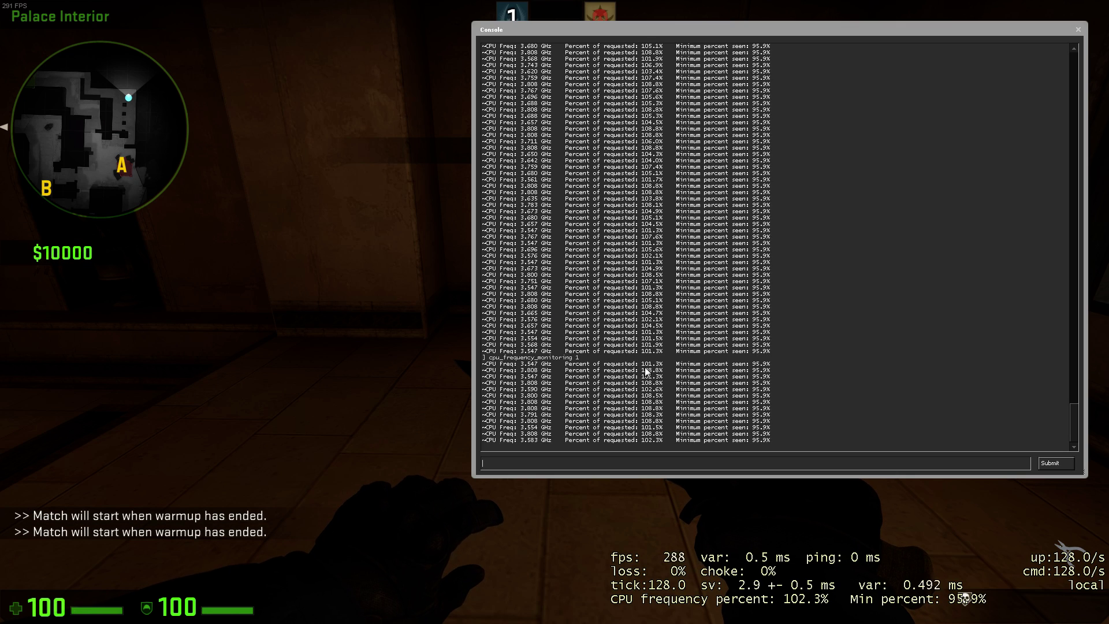
Examine the CPU frequency, percent-of-requested and minimum-percent readings in the console log, and close the console.
drag(784, 442, 763, 520)
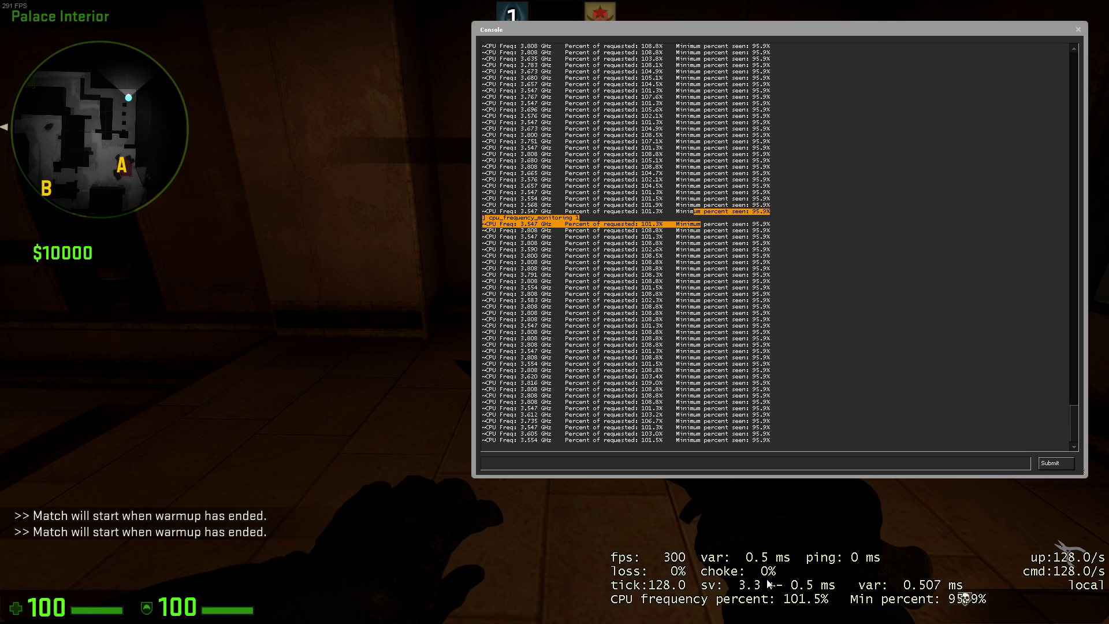
drag(559, 439, 603, 440)
click(611, 433)
drag(572, 78, 595, 355)
click(571, 308)
drag(553, 320, 642, 324)
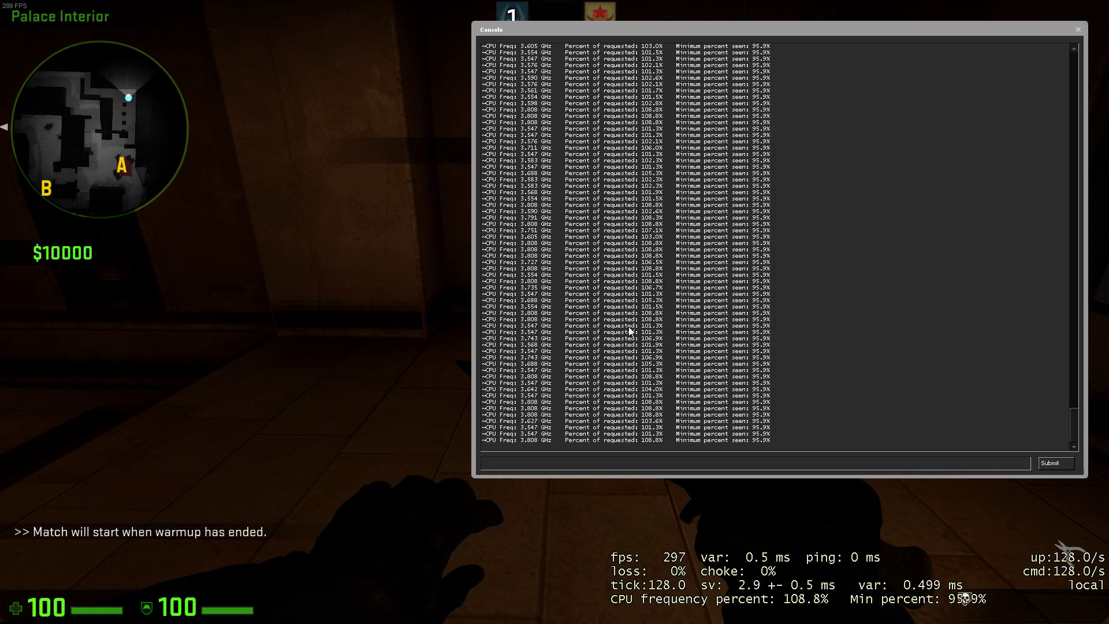
key(grave)
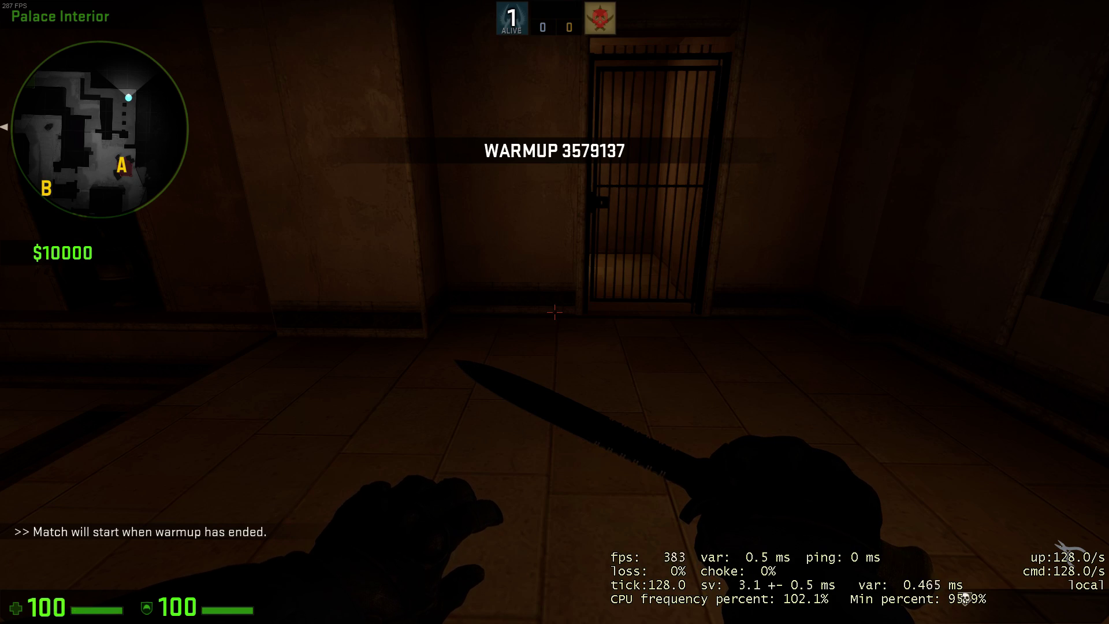
Leave the barred gate and move through the Palace interior while switching between the pistol and the knife.
key(2)
key(3)
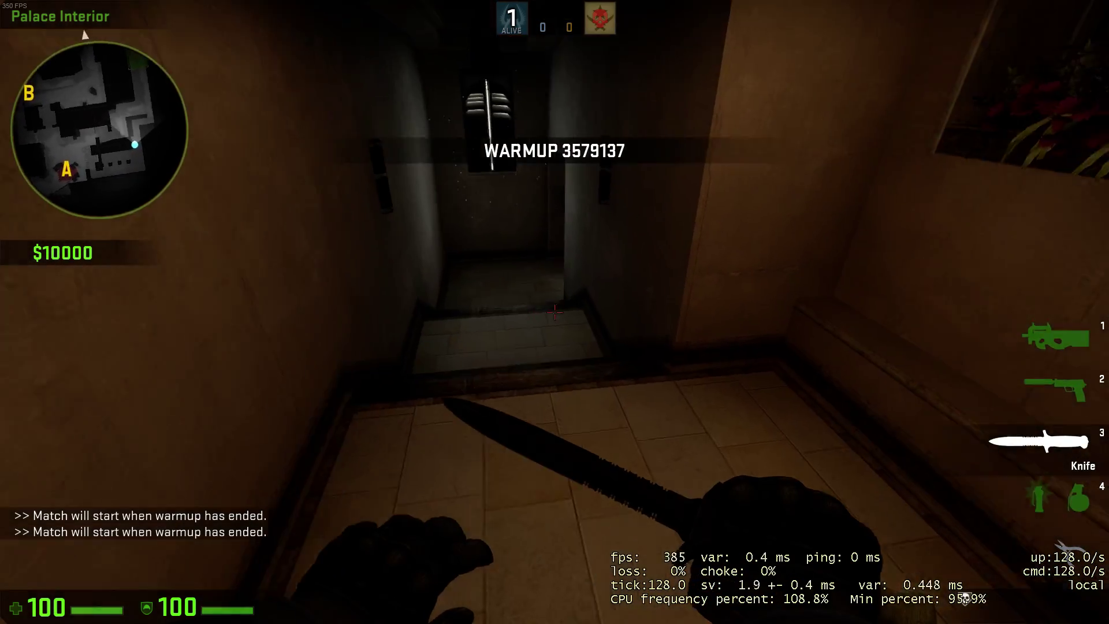
key(2)
key(3)
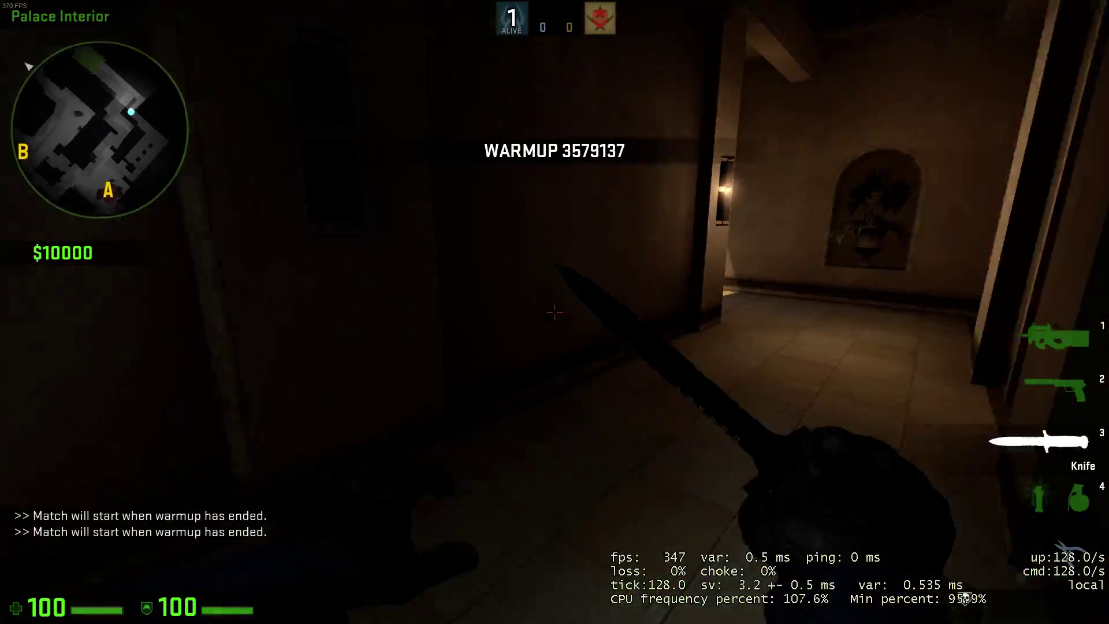
key(2)
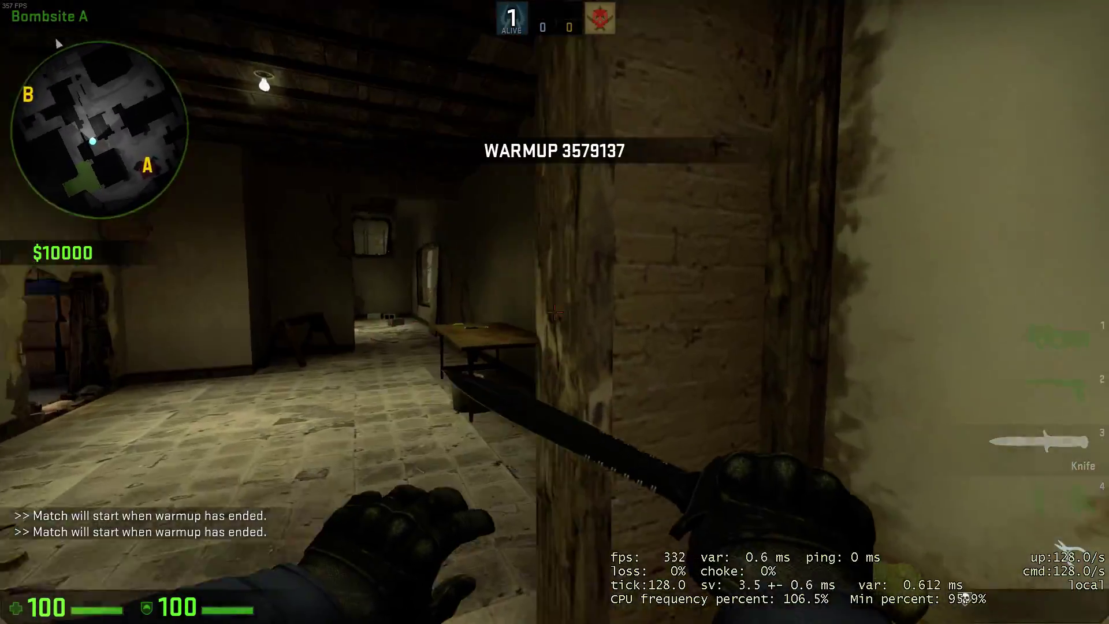
Pass through Sniper's Nest with a brief switch to the pistol, and exit through its window into Middle.
key(w)
key(2)
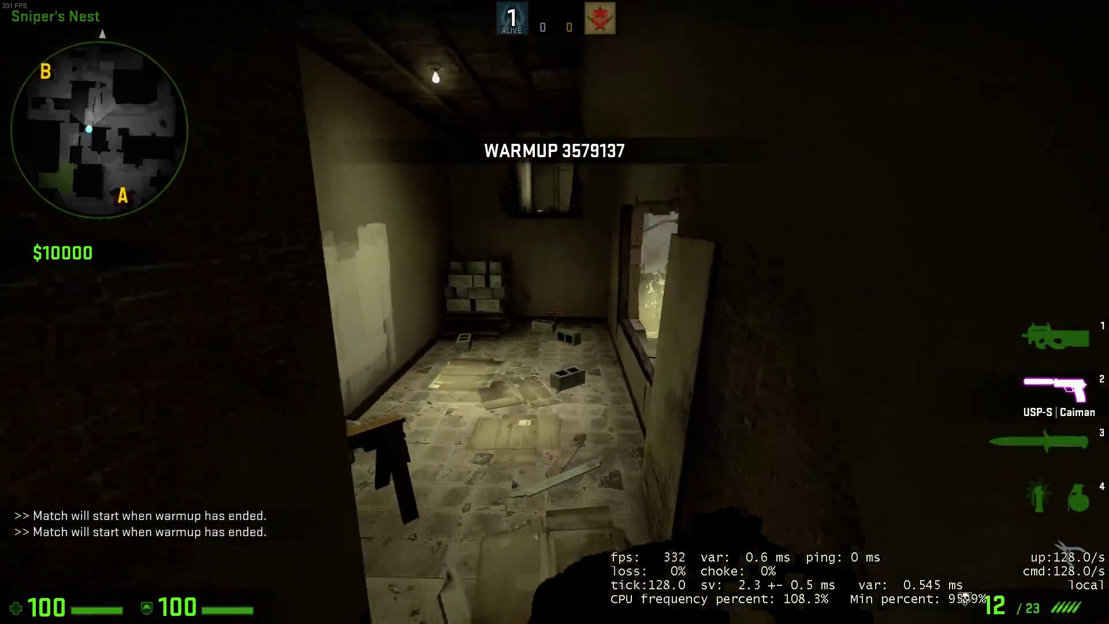
key(3)
key(w)
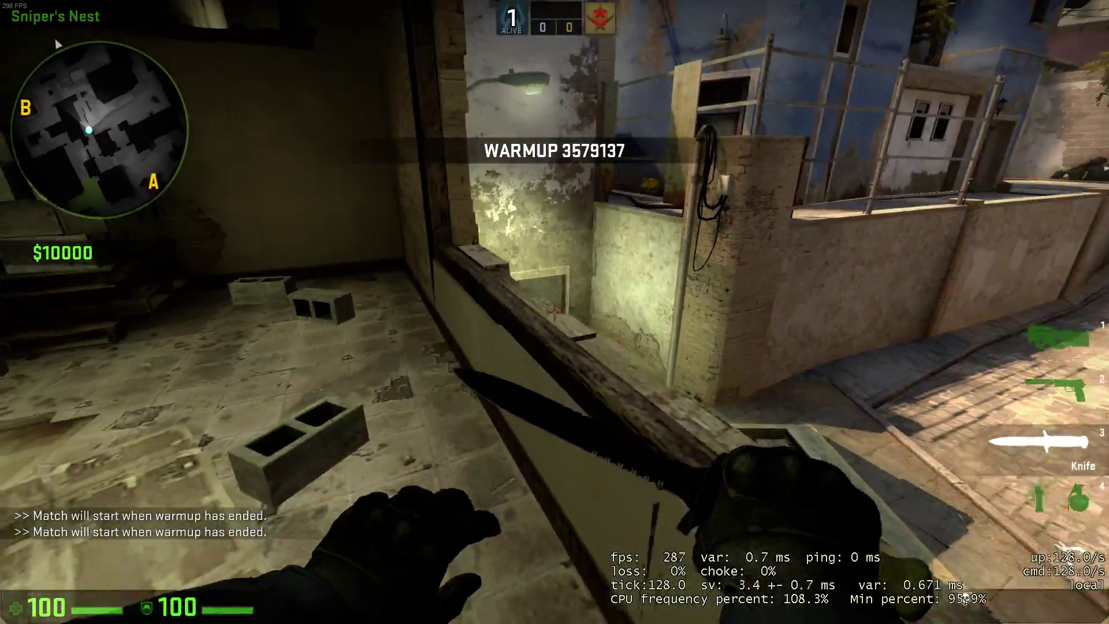
key(w)
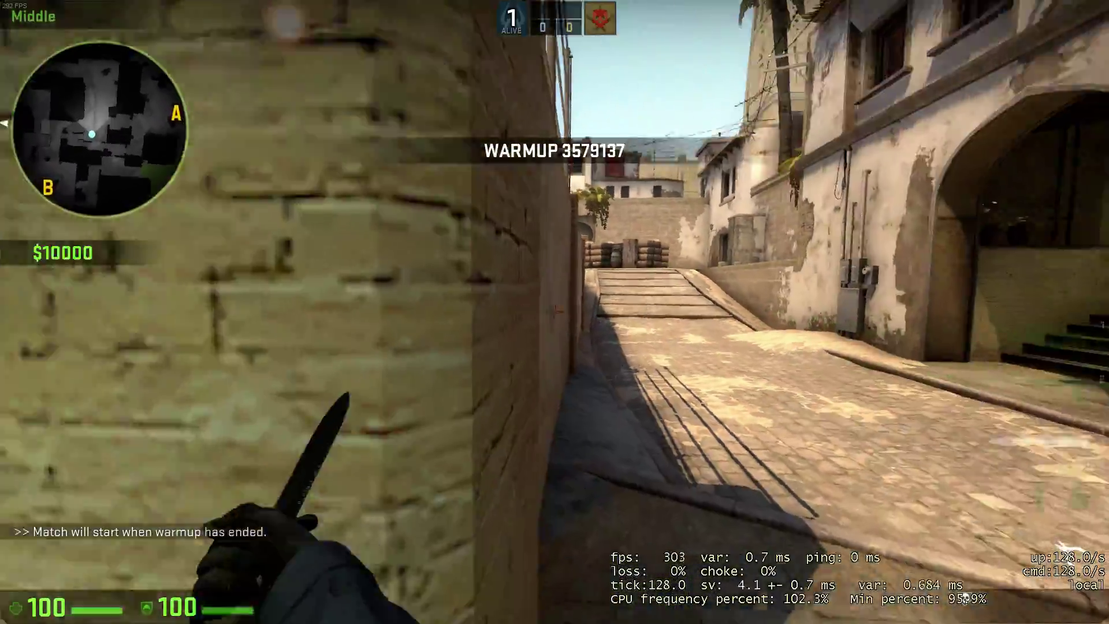
Cross Middle with the knife in hand and go to the stairs descending to the stone archway.
key(w)
key(2)
key(3)
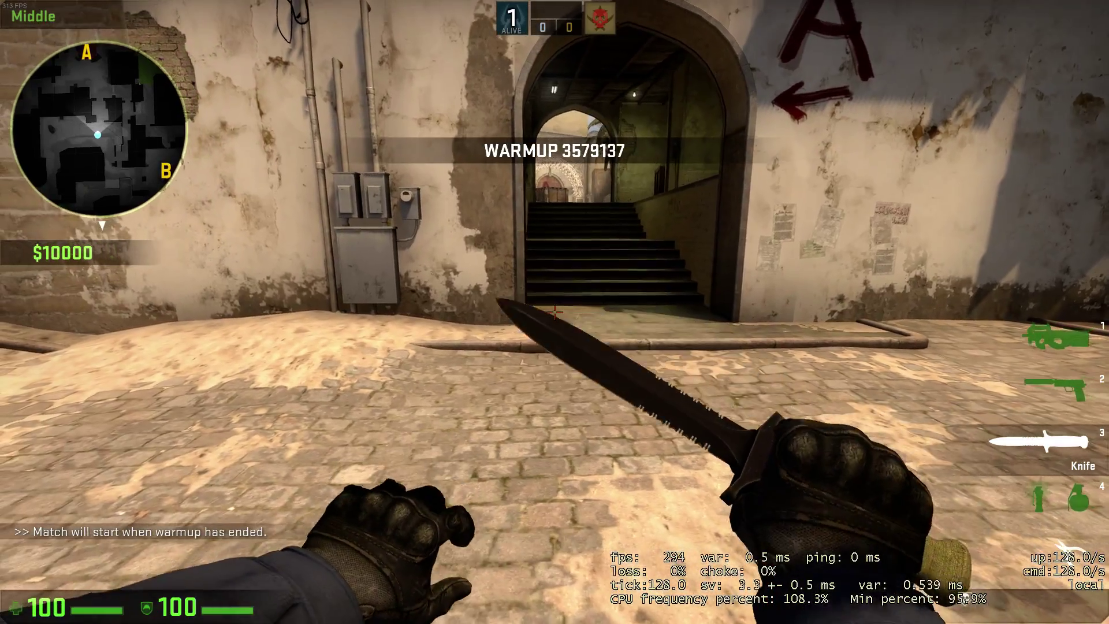
key(w)
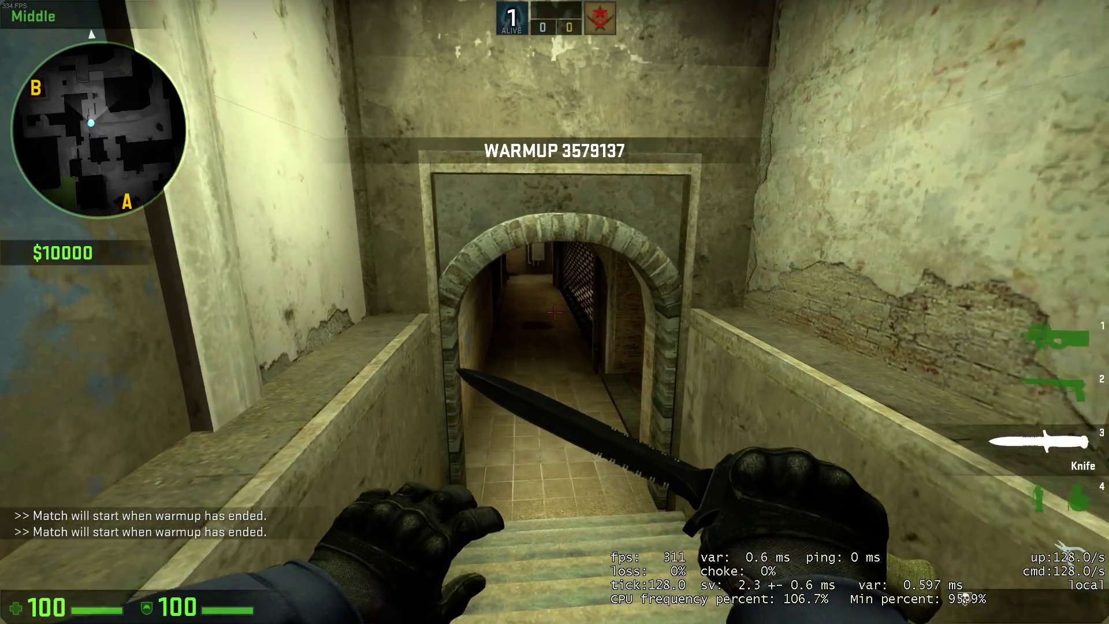
key(a)
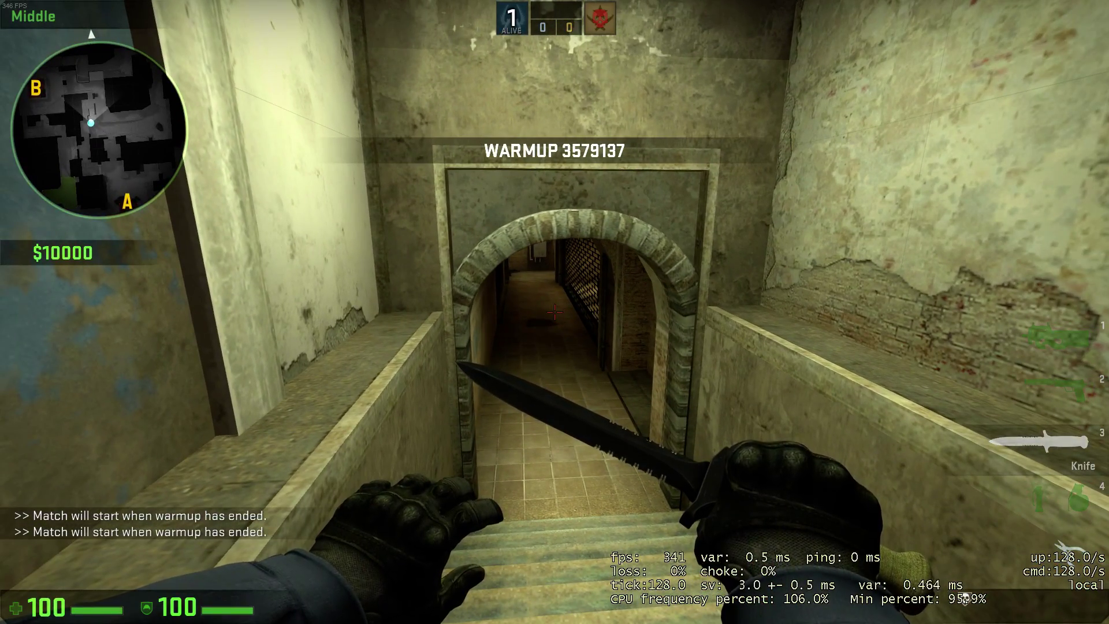